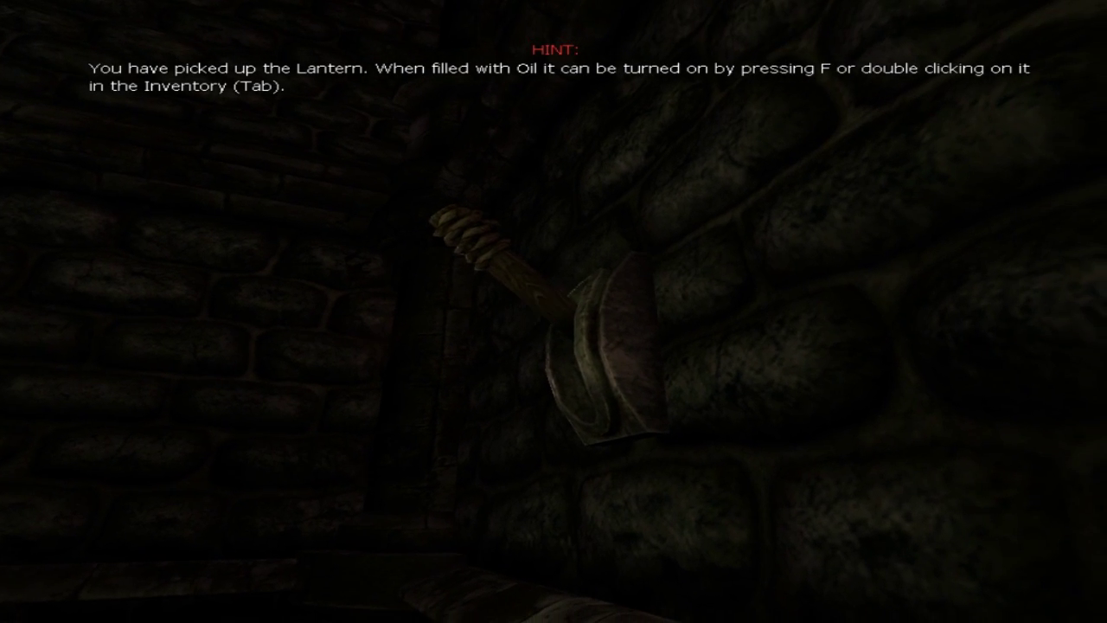
pyautogui.moveTo(553, 312); pyautogui.dragTo(554, 381)
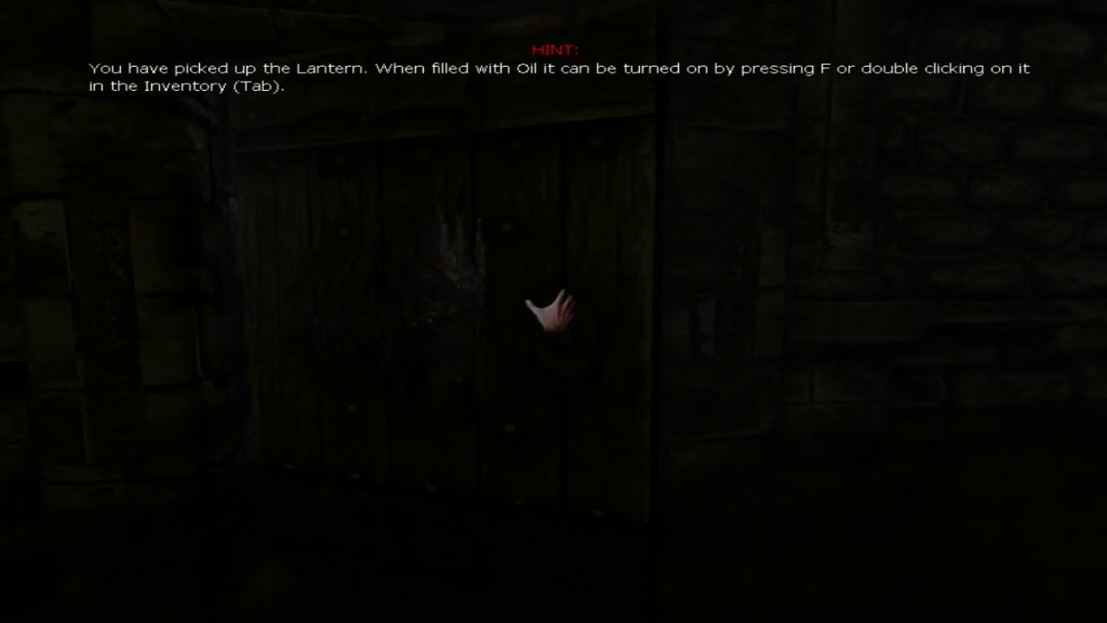
pyautogui.click(548, 311)
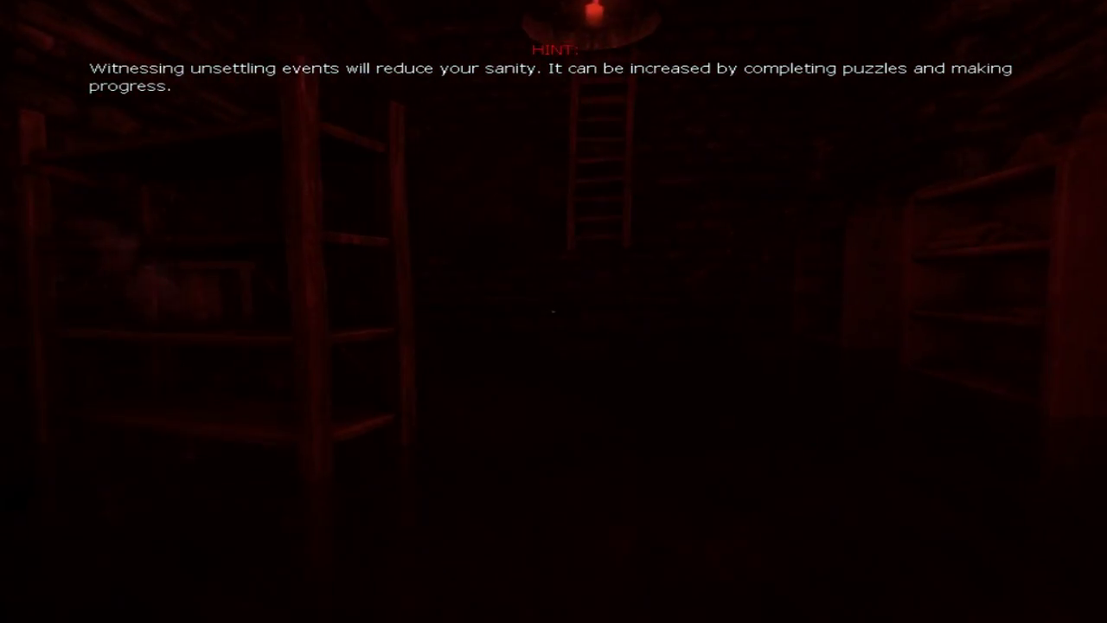
pyautogui.press('w')
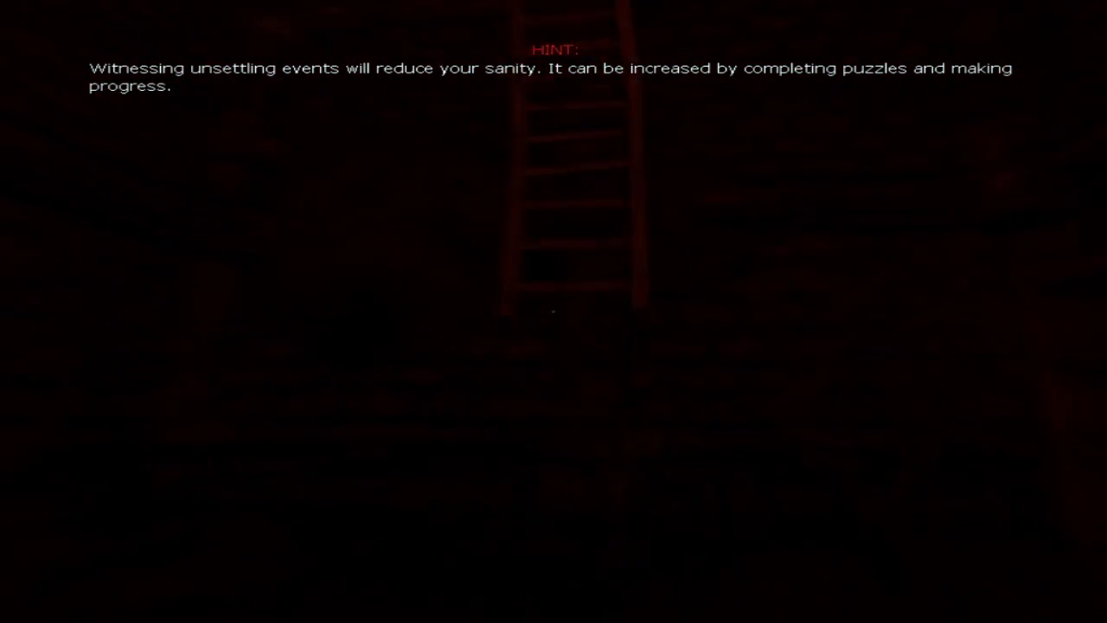
pyautogui.press('w')
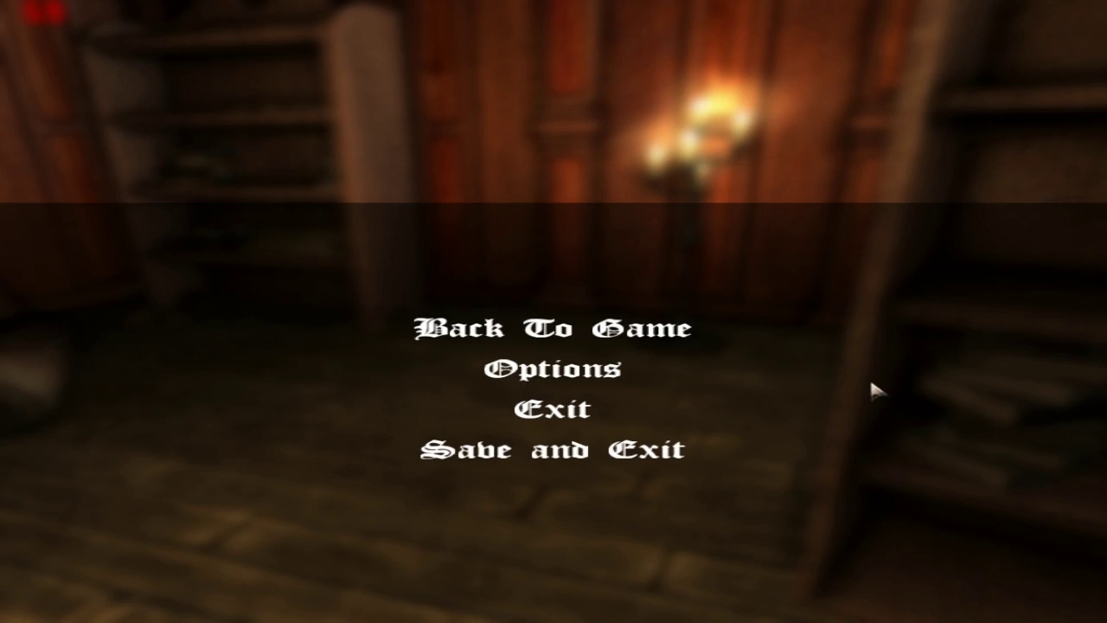
pyautogui.press('Escape')
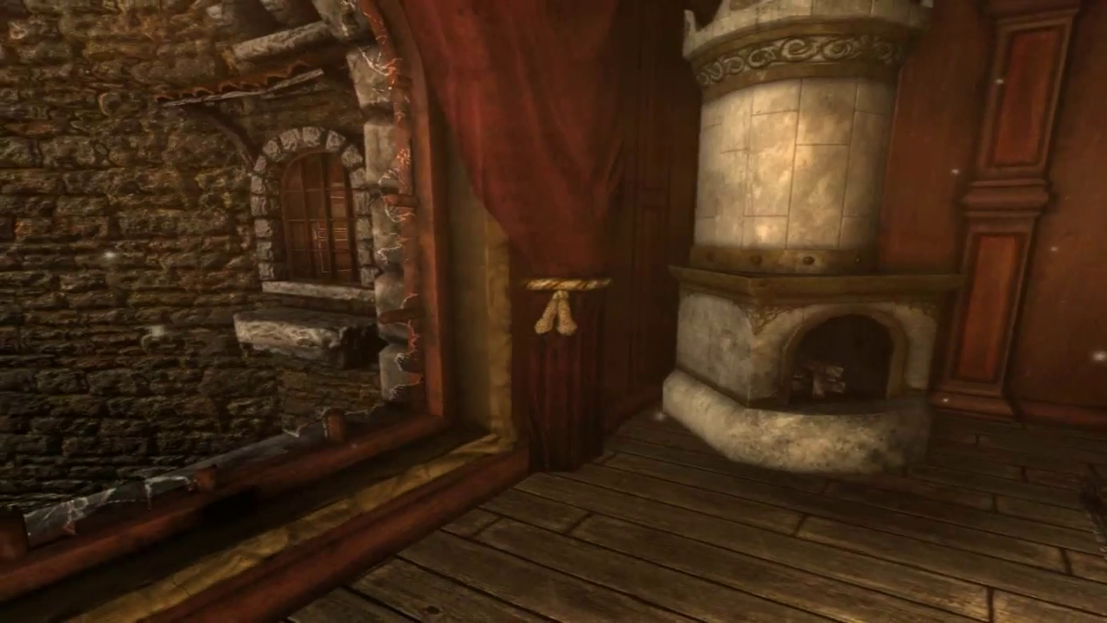
pyautogui.press('w')
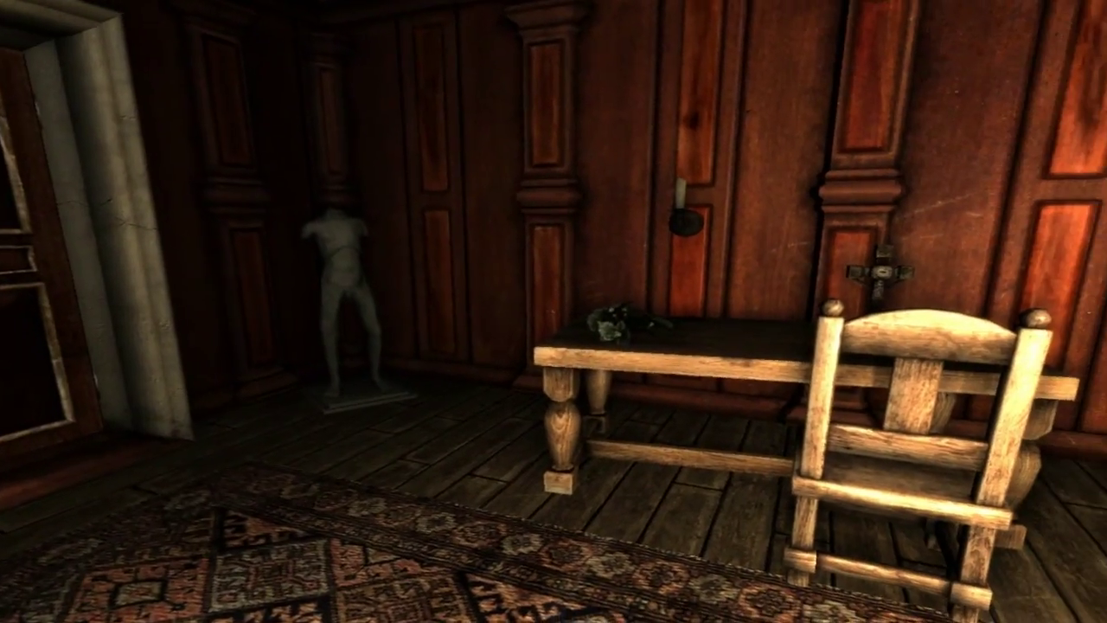
pyautogui.press('w')
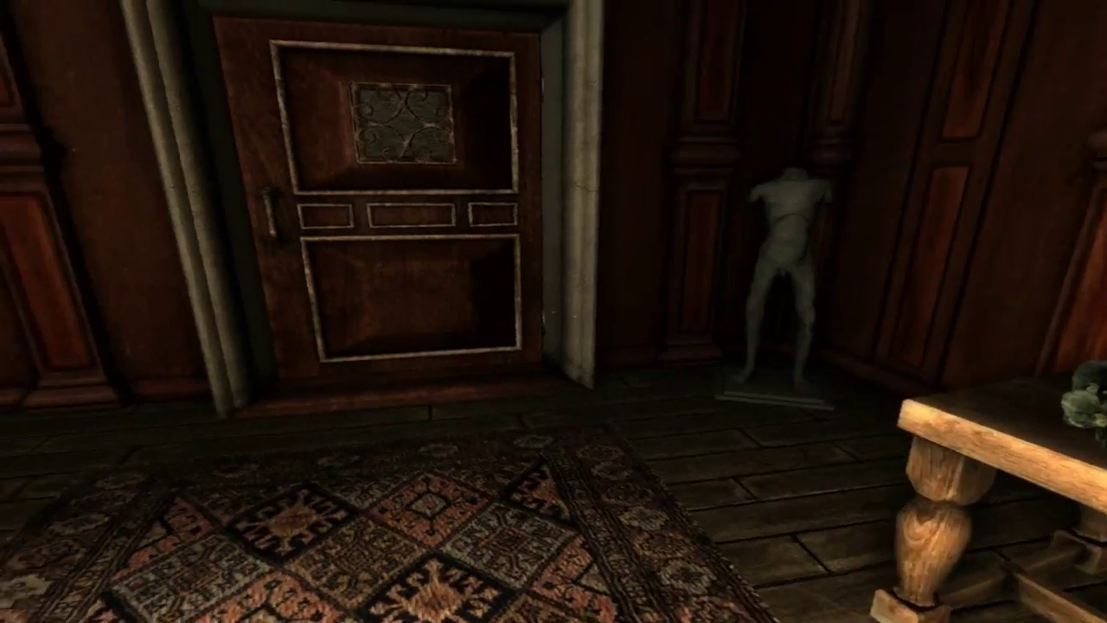
pyautogui.click(563, 308)
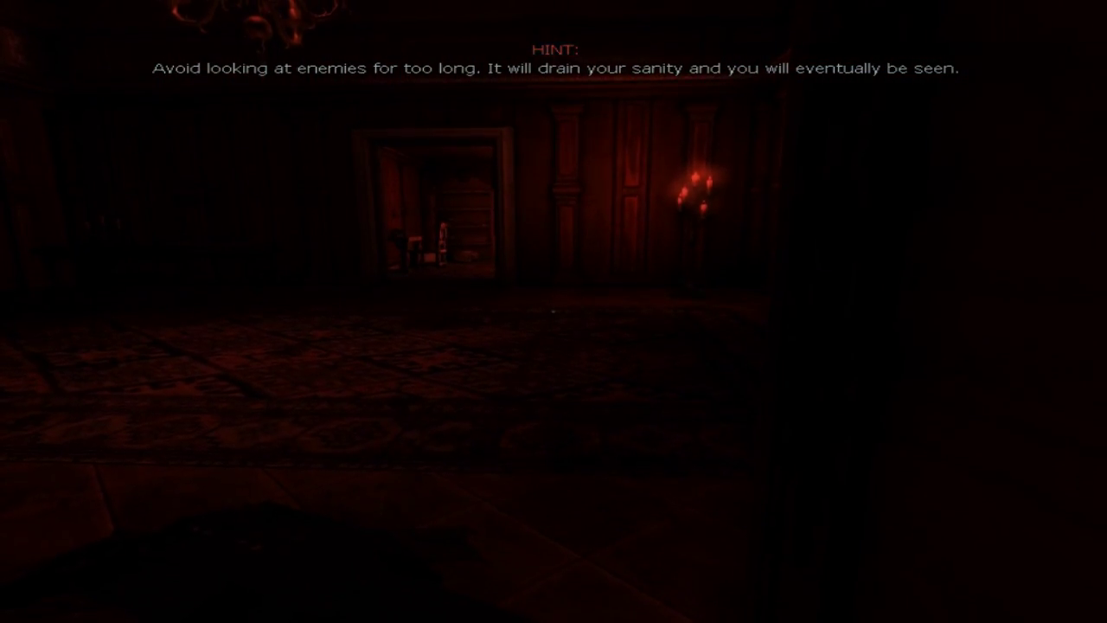
pyautogui.press('Tab')
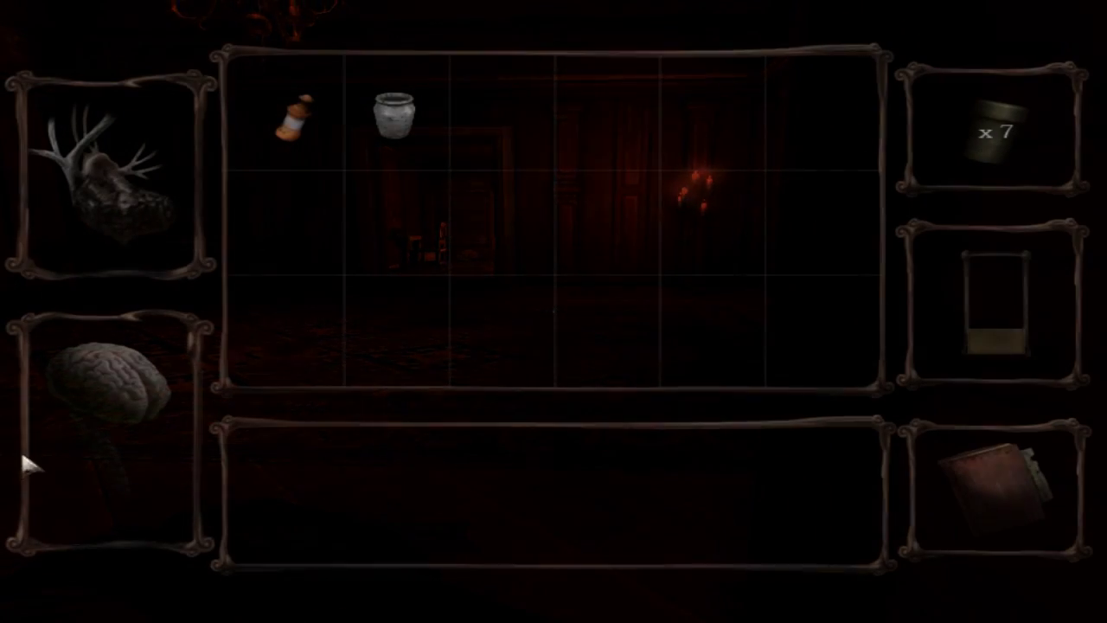
pyautogui.press('Tab')
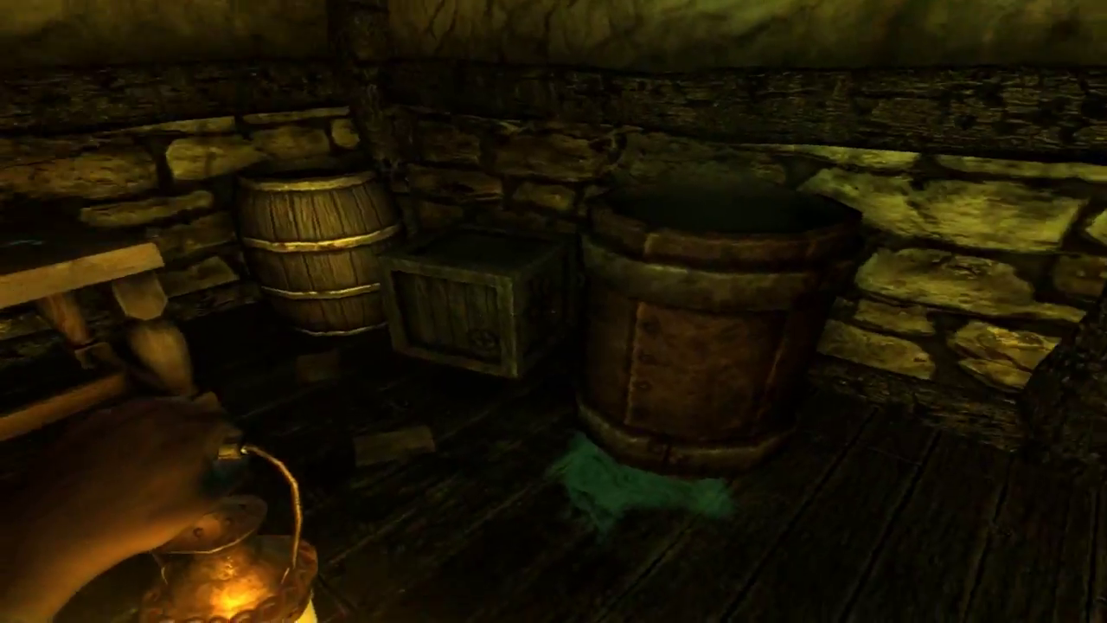
pyautogui.press('Tab')
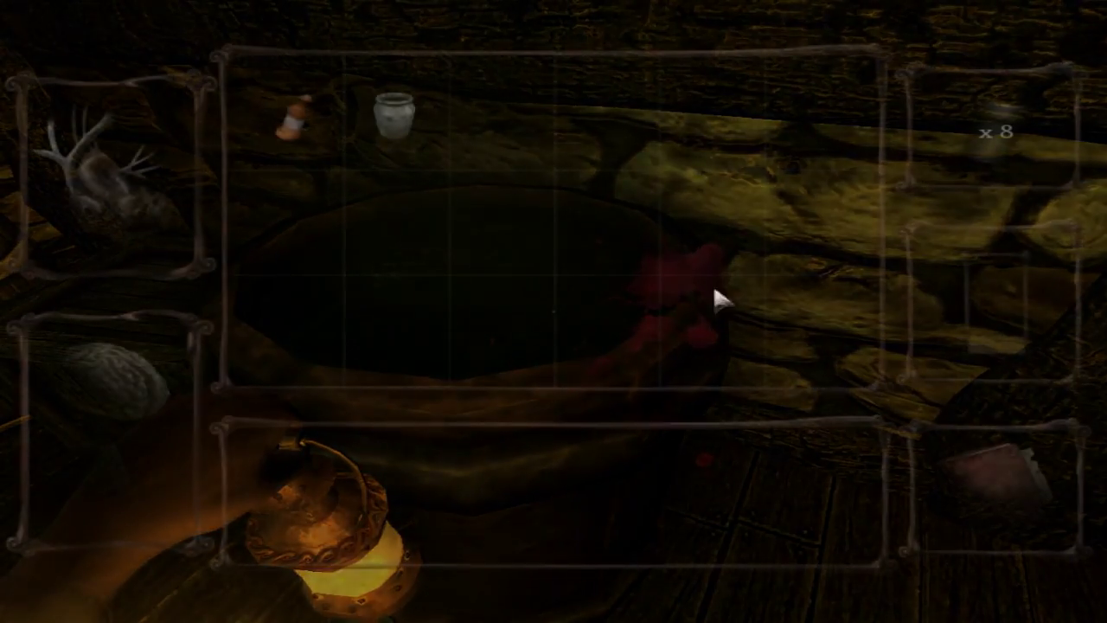
pyautogui.click(390, 116)
pyautogui.click(553, 311)
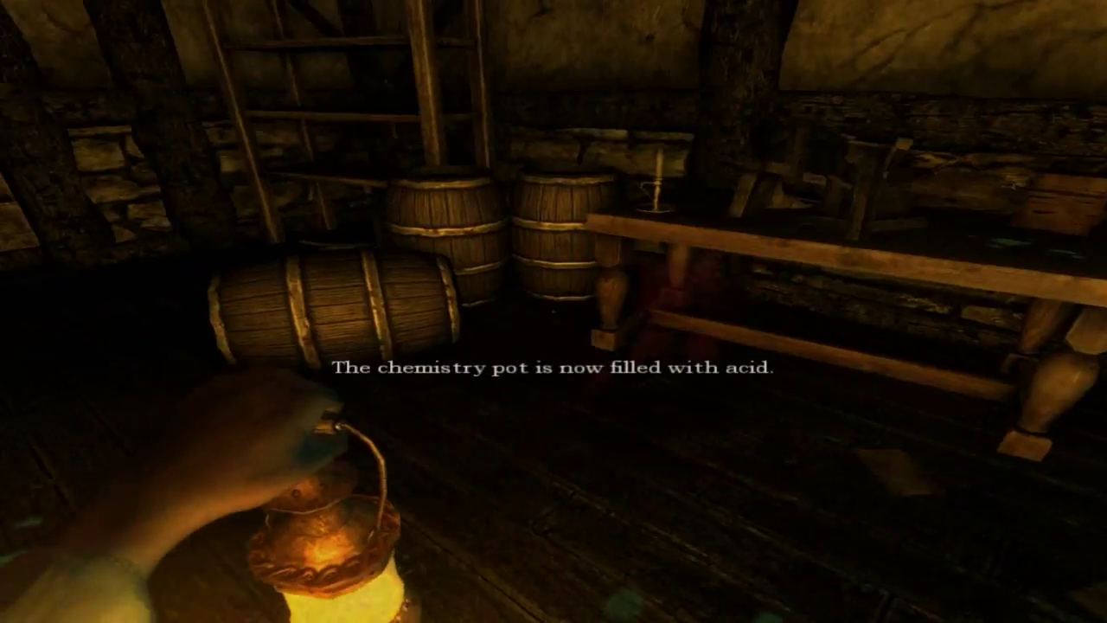
pyautogui.press('f')
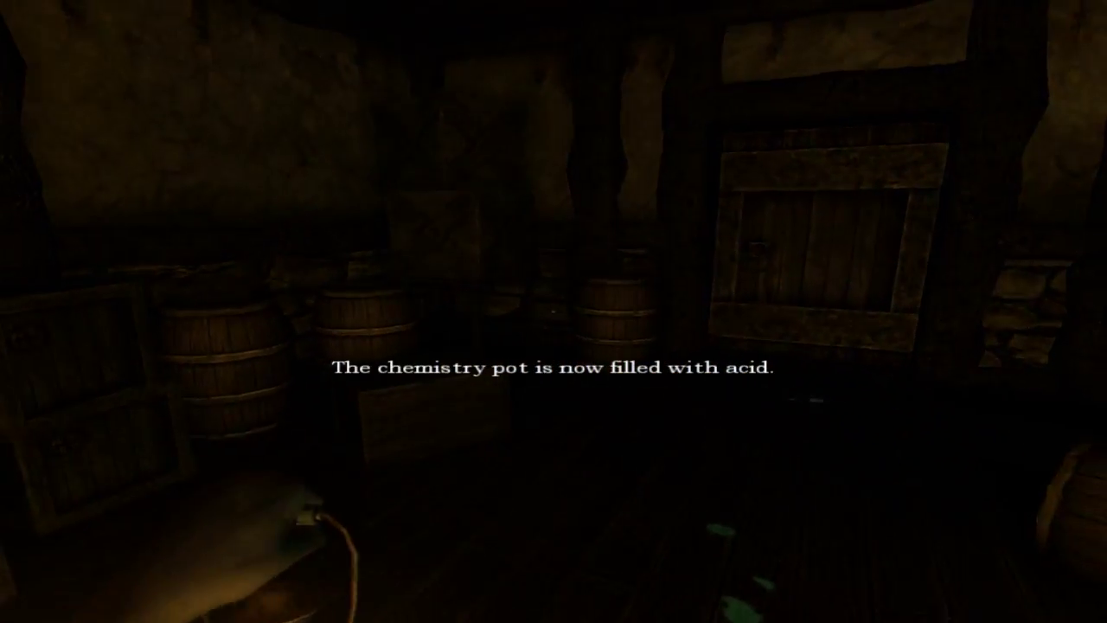